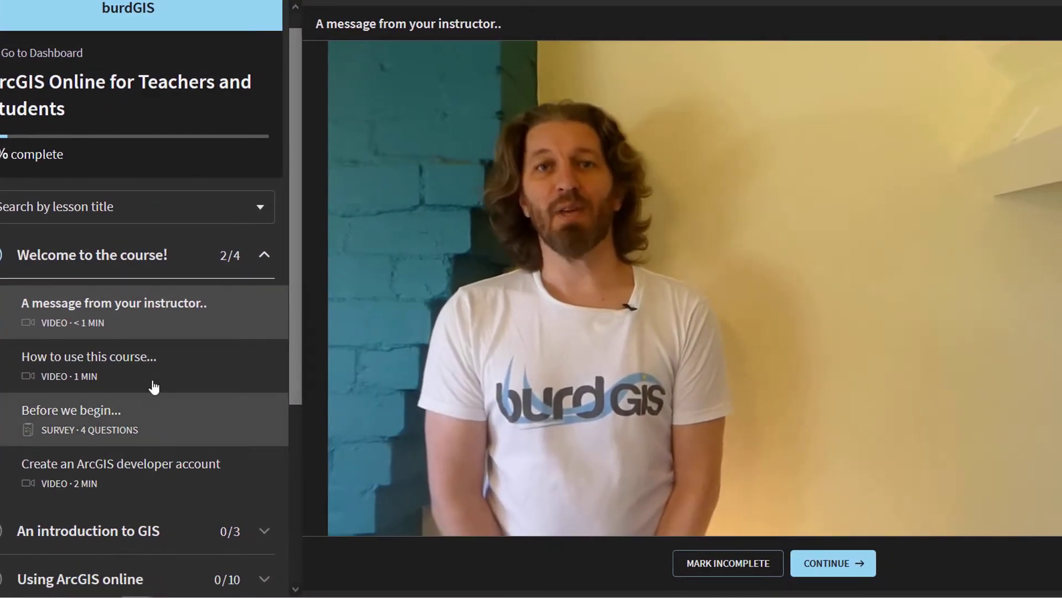
Show the Central_America map legend in the side panel and list the print choices.
scroll(92, 354, down, 5)
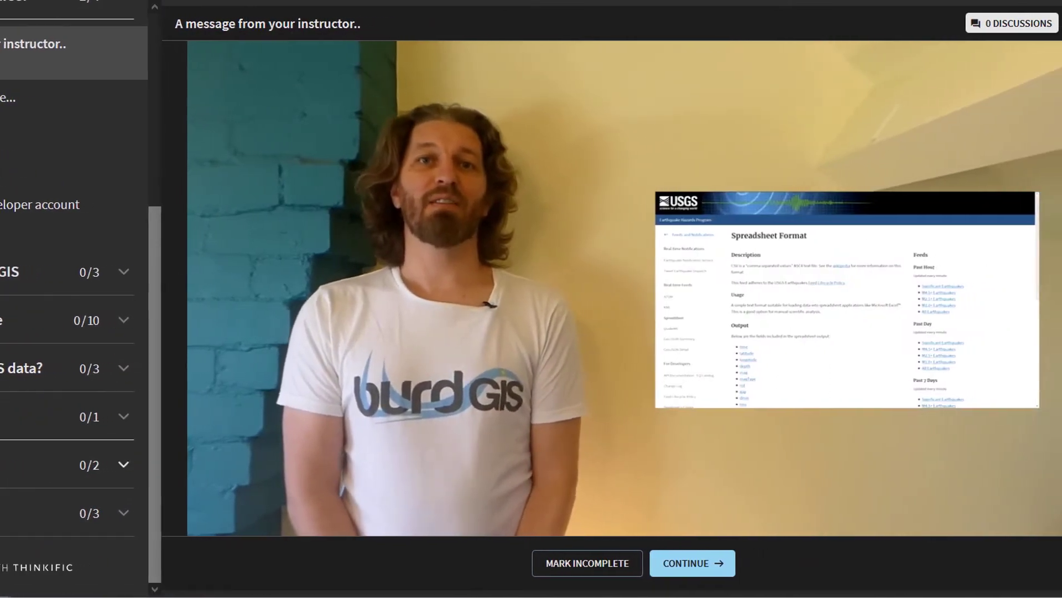
scroll(5, 347, up, 5)
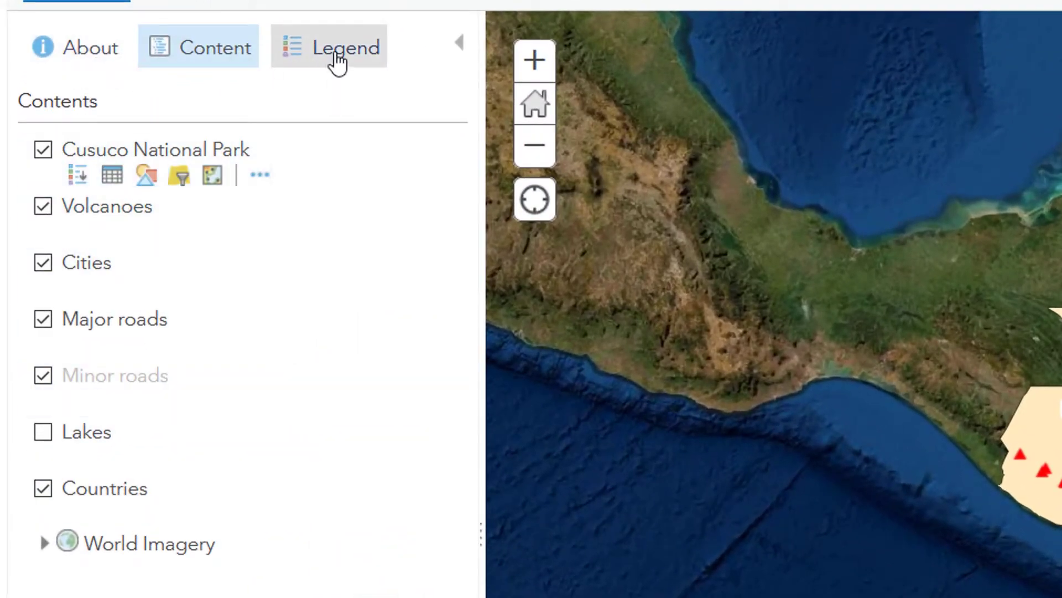
click(335, 62)
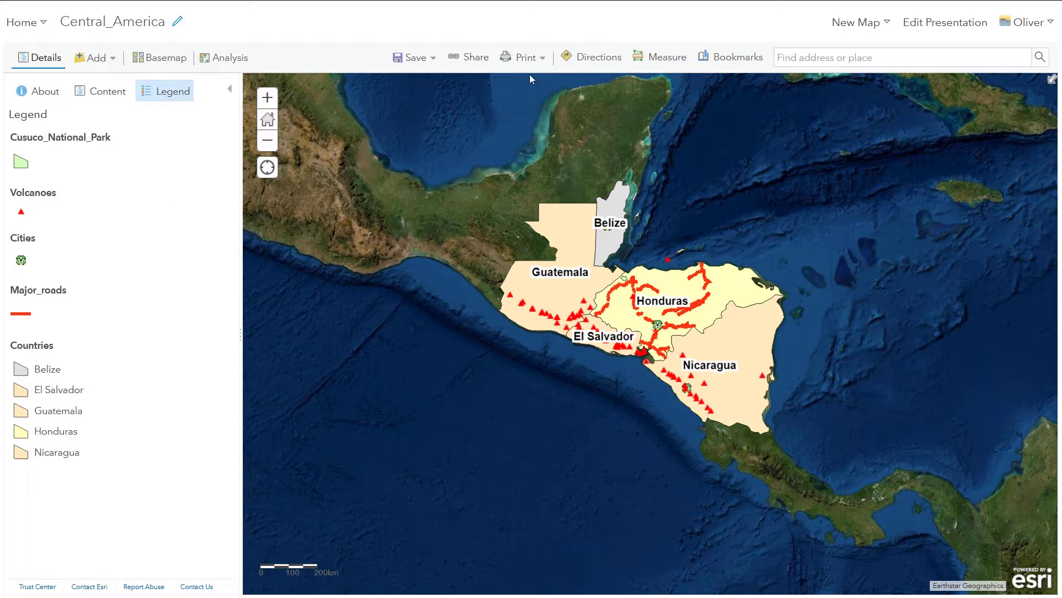
click(543, 61)
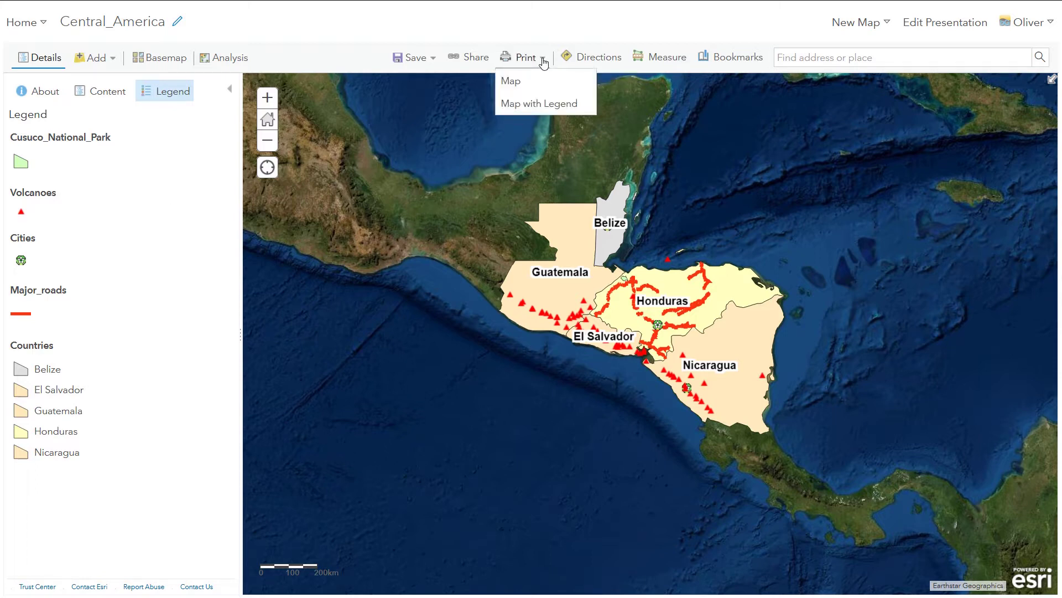
click(541, 110)
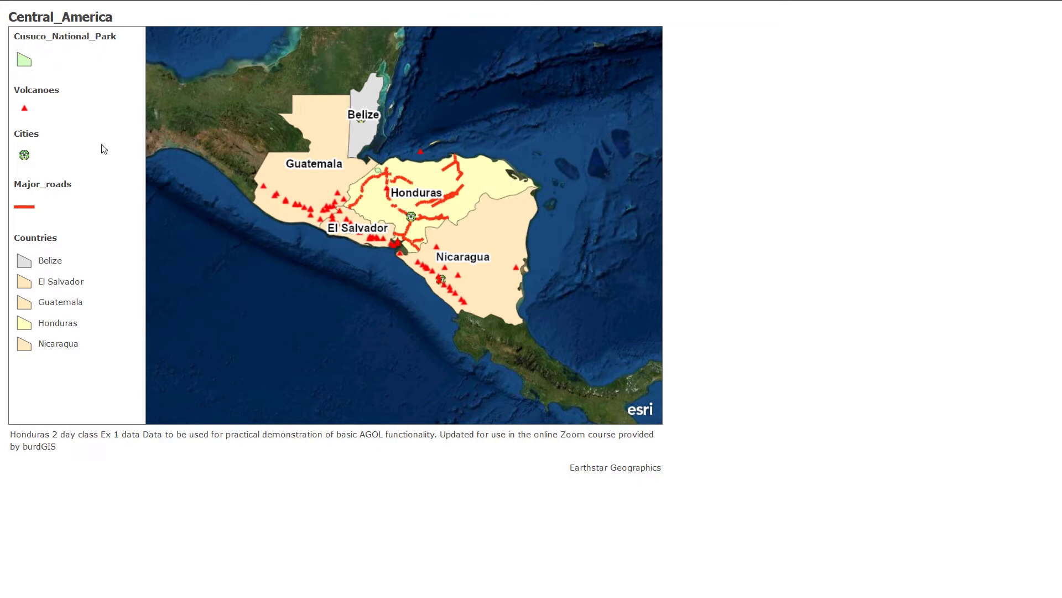
Close the print layout and rename the Cusuco National Park layer to Cusuco_National_Park2.
key(ctrl+w)
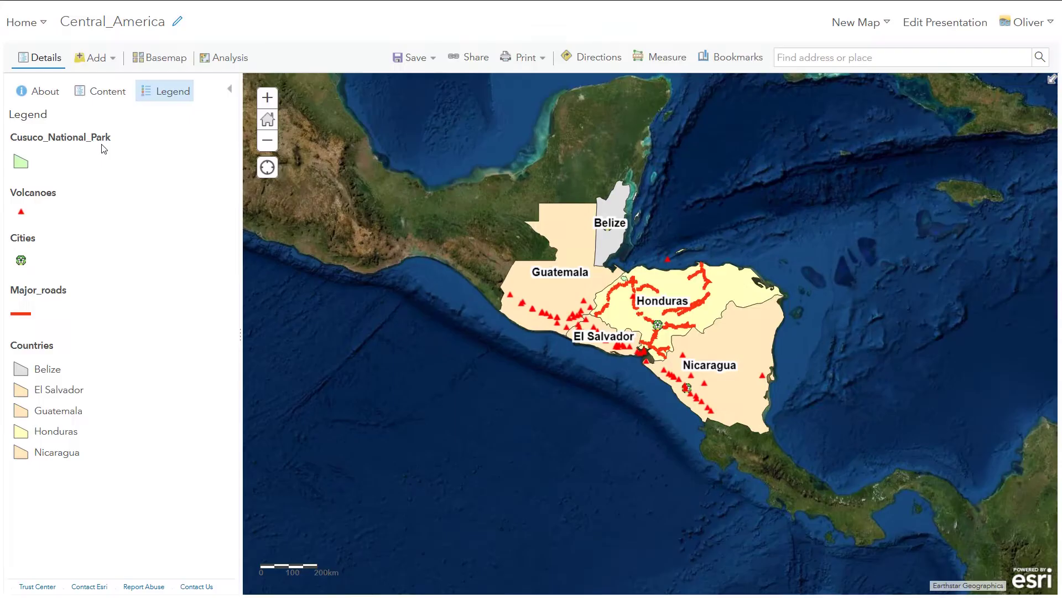
click(105, 92)
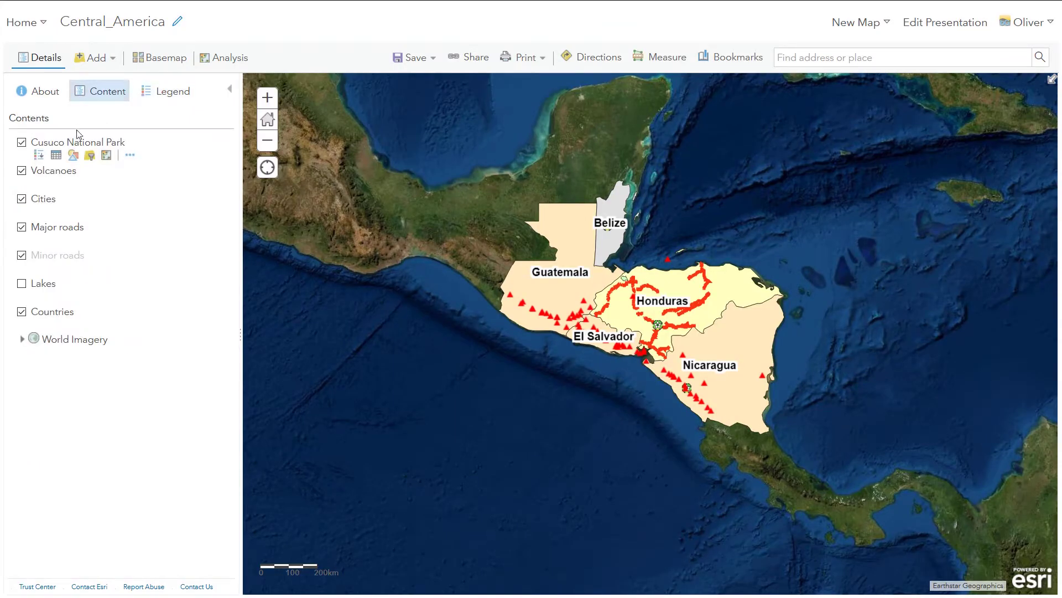
click(130, 158)
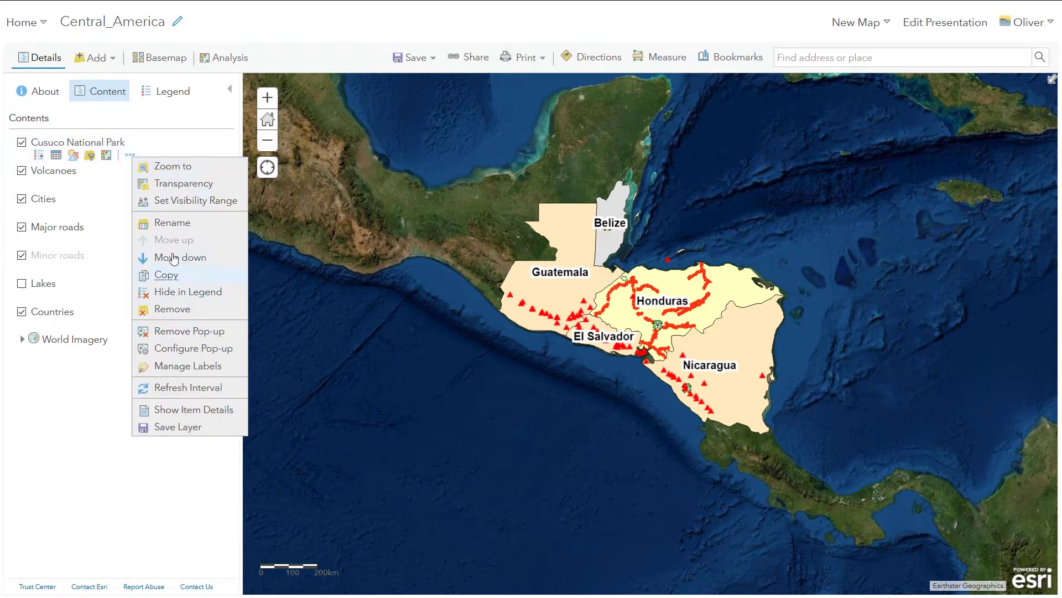
click(172, 223)
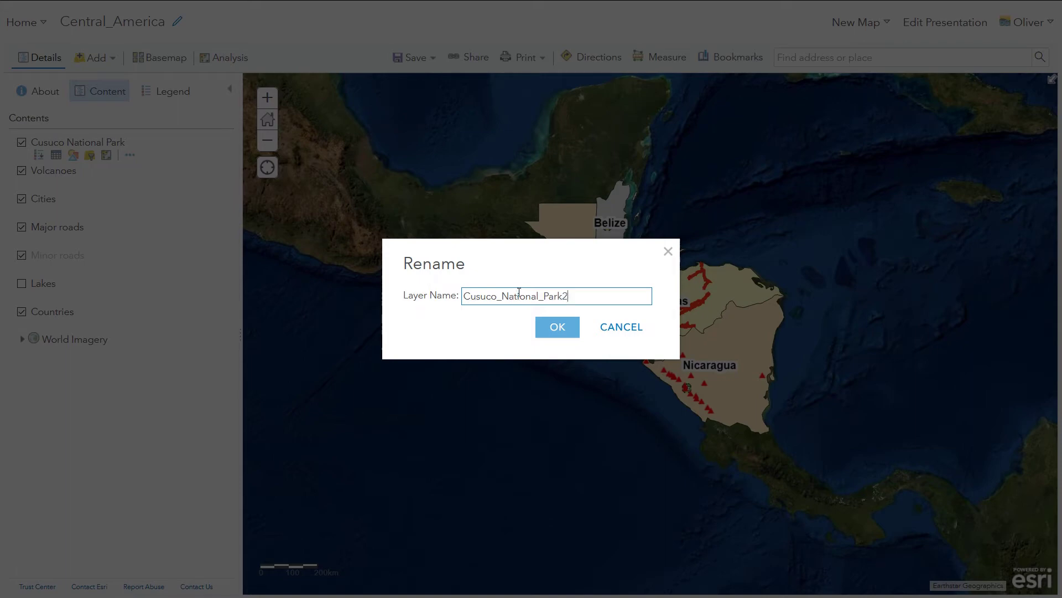
click(558, 327)
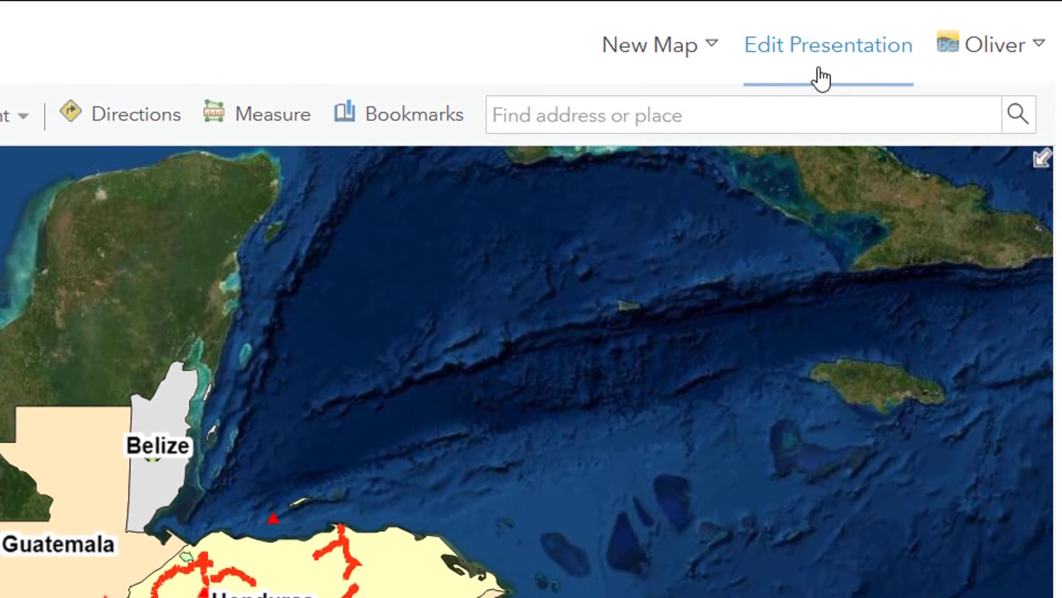
Start the presentation editor without saving the map and title the slide 'My first slide'.
click(821, 79)
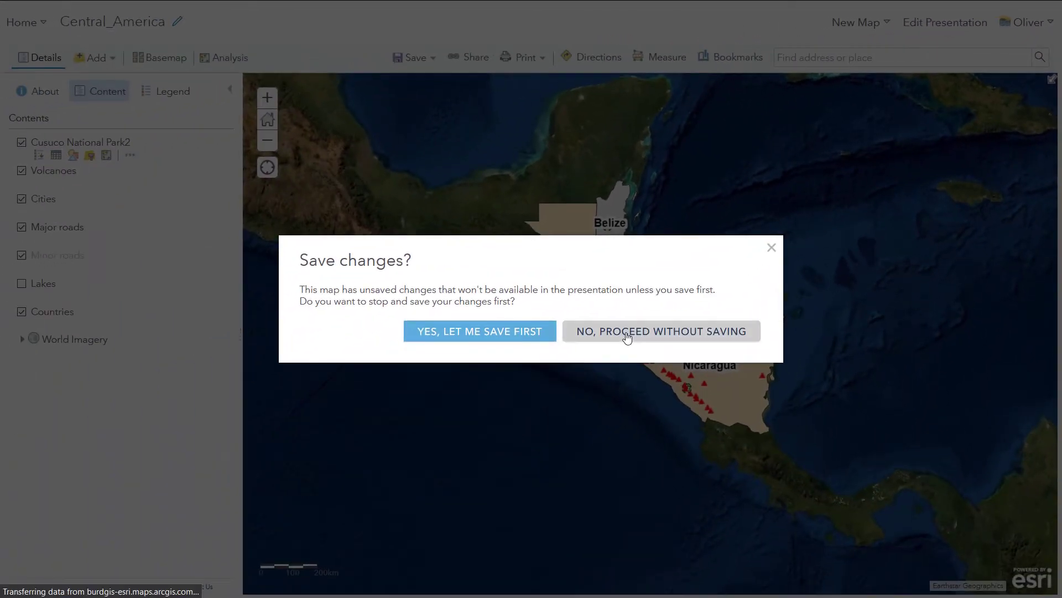
click(626, 332)
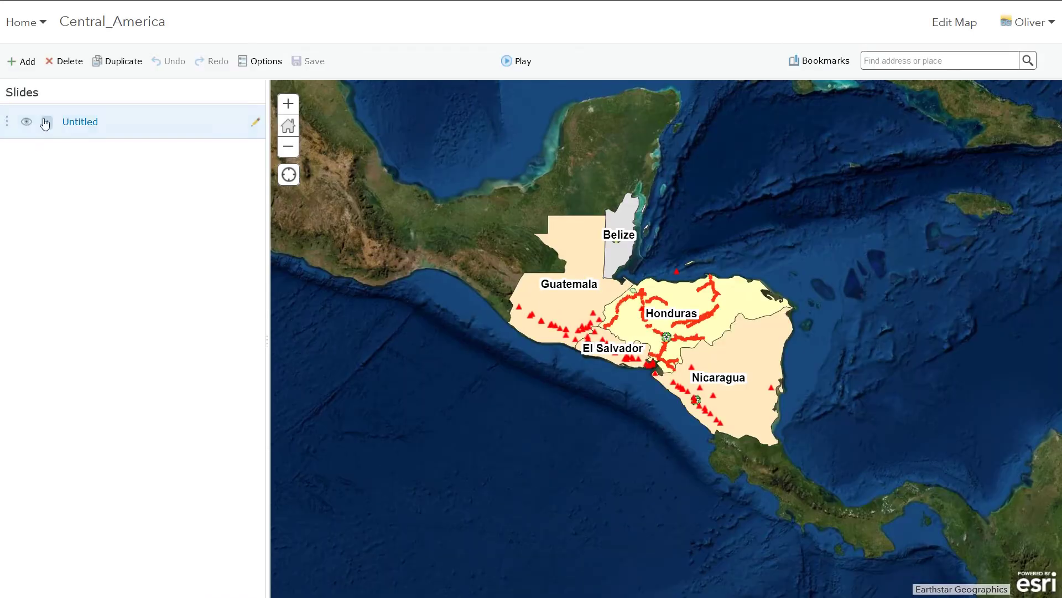
click(254, 123)
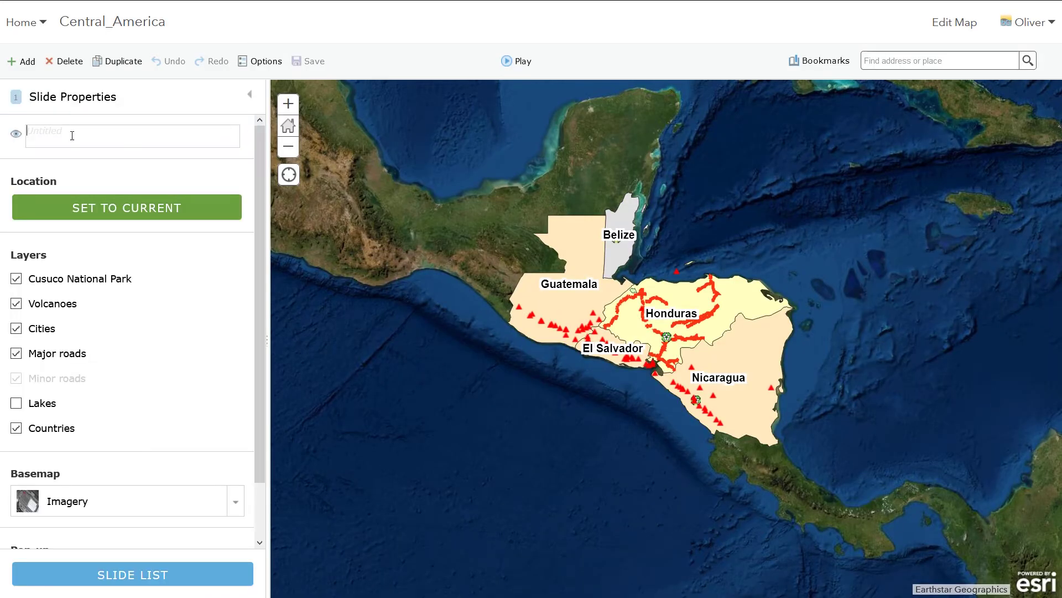
text(My fi)
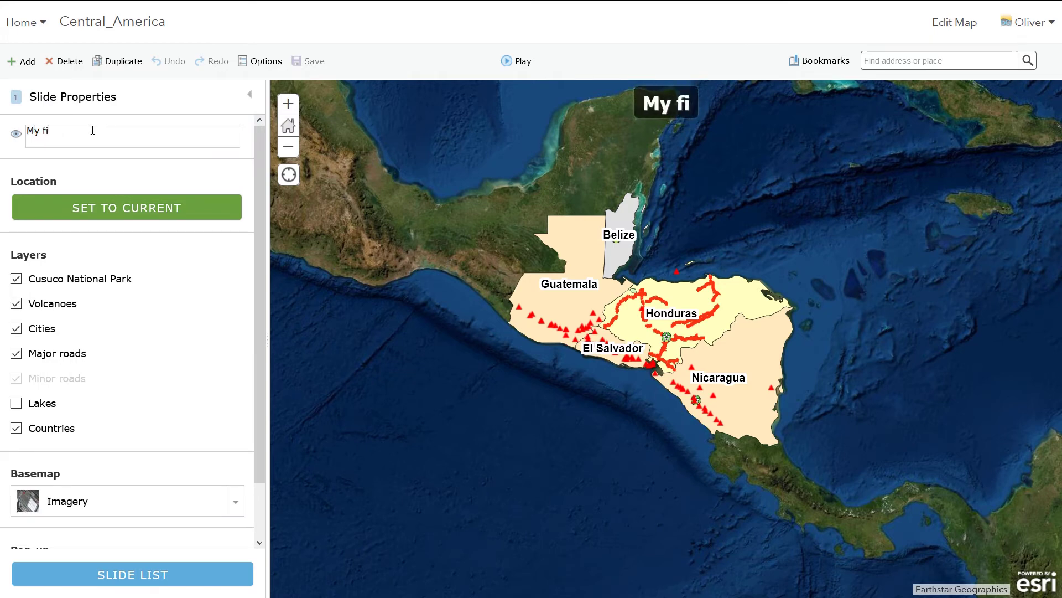
text(rst Slide)
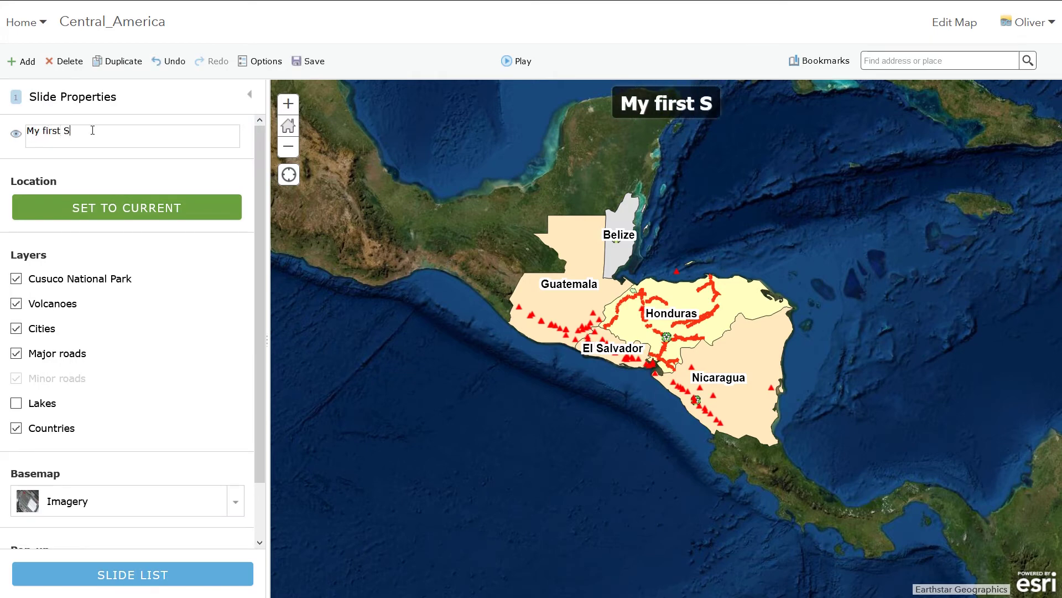
key(BackSpace)
key(BackSpace)
key(BackSpace)
key(BackSpace)
key(BackSpace)
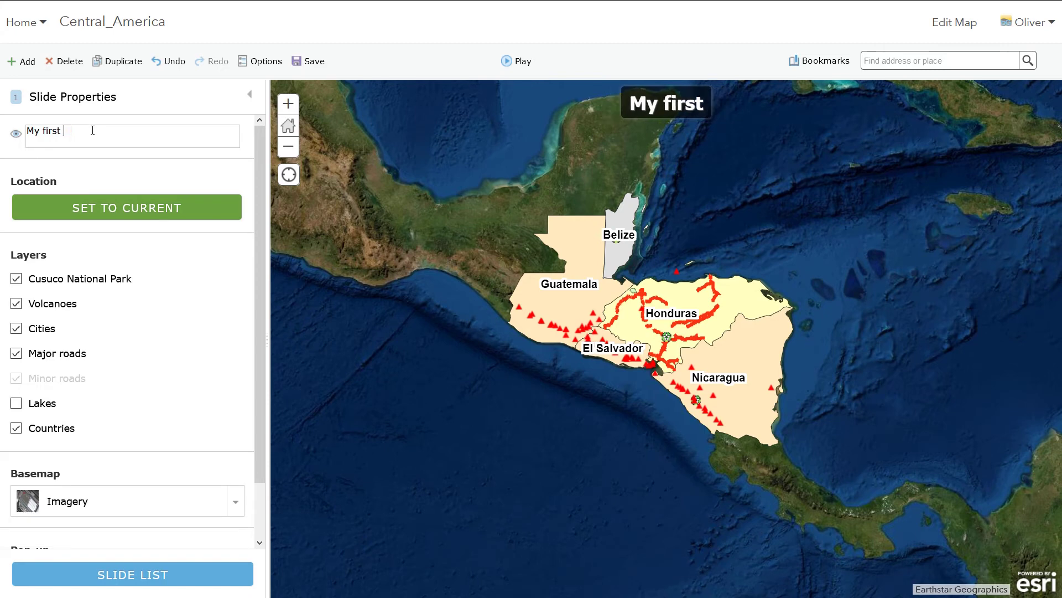
text(slide)
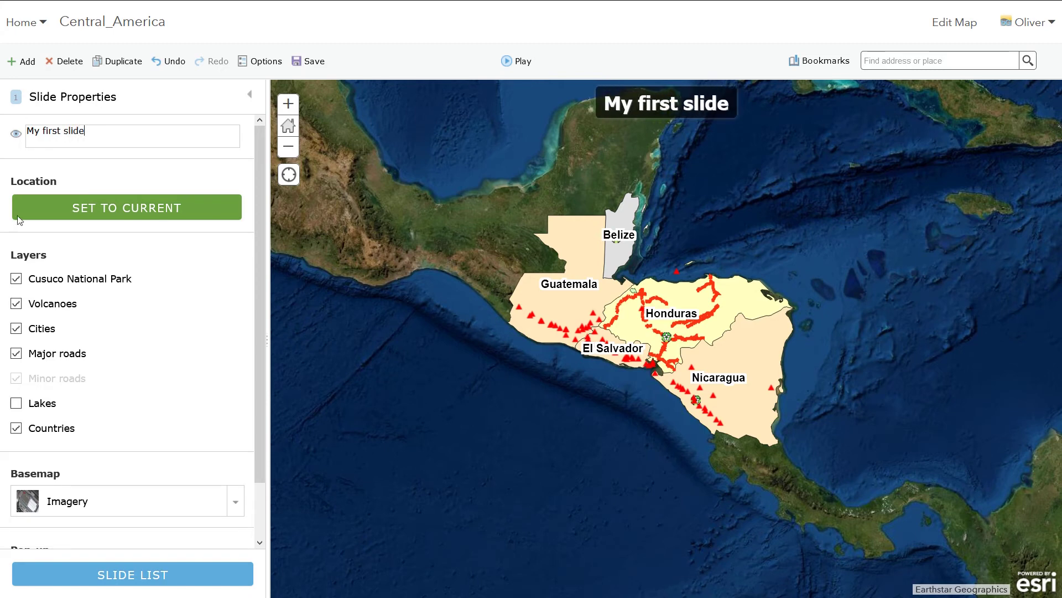
Set the slide location to the current map view and bring up the presentation playback options.
click(94, 215)
scroll(144, 422, down, 2)
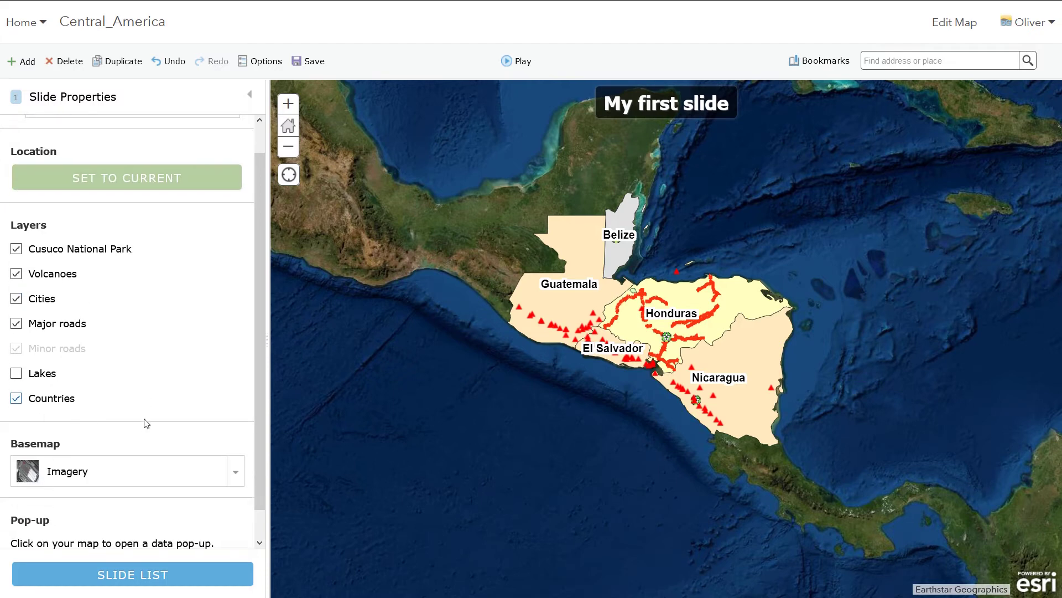
scroll(149, 334, up, 2)
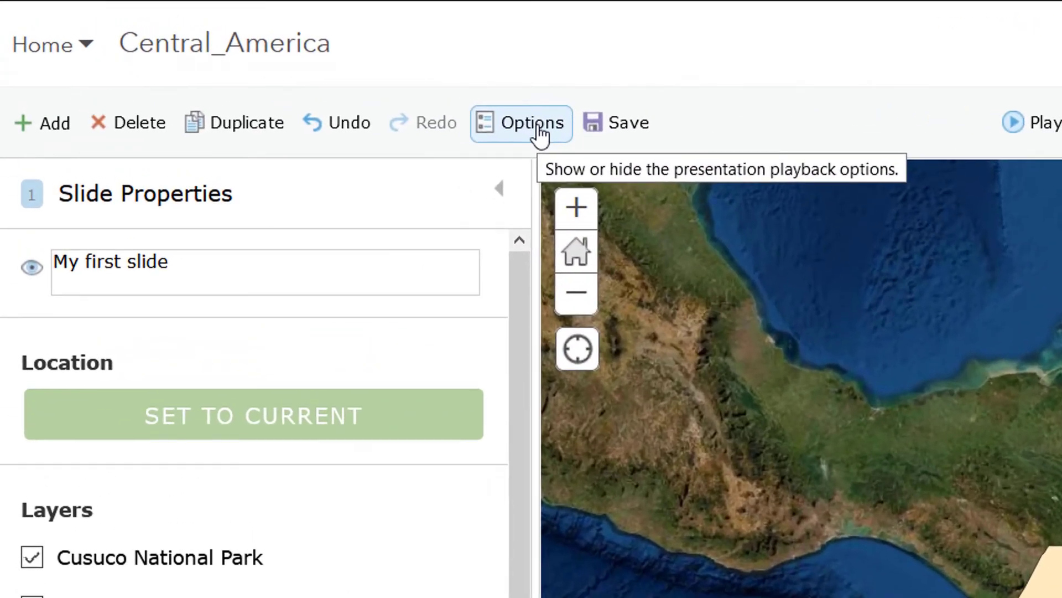
click(537, 130)
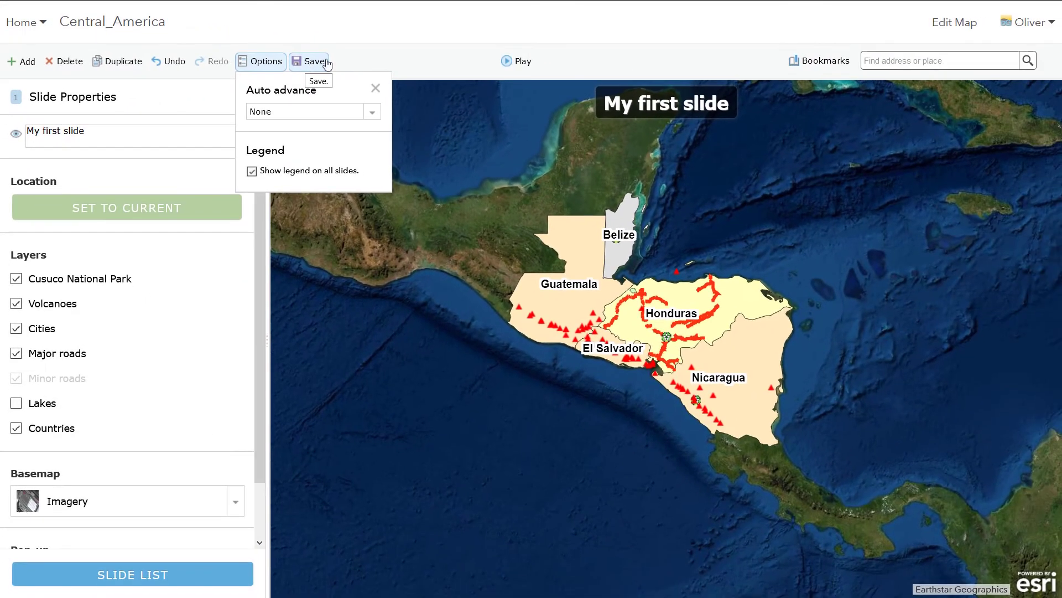
Save and play the presentation, then display the legend of all map layers.
click(327, 64)
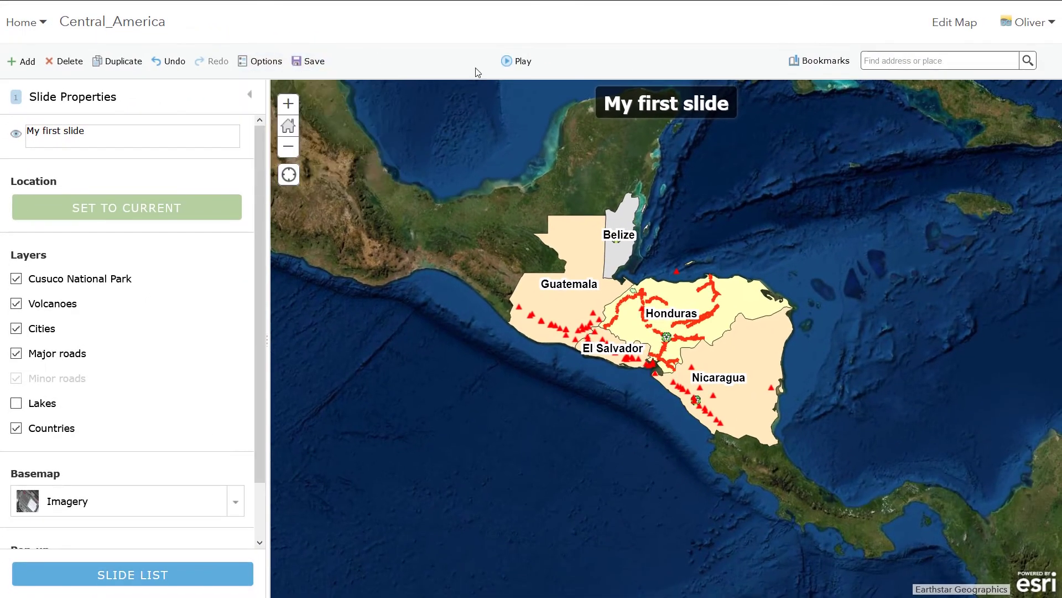
click(513, 66)
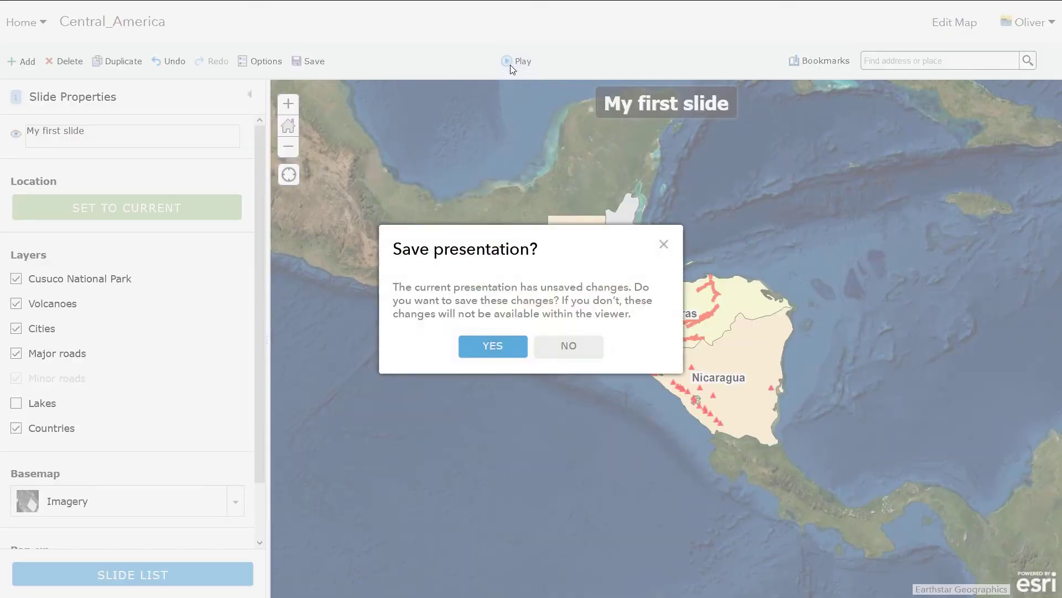
click(493, 347)
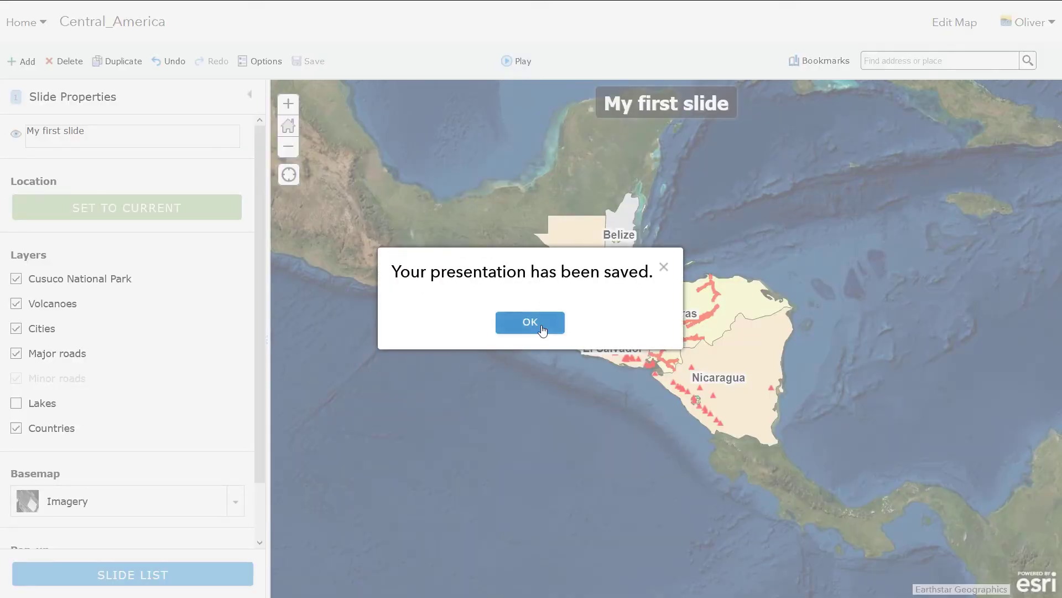
click(543, 330)
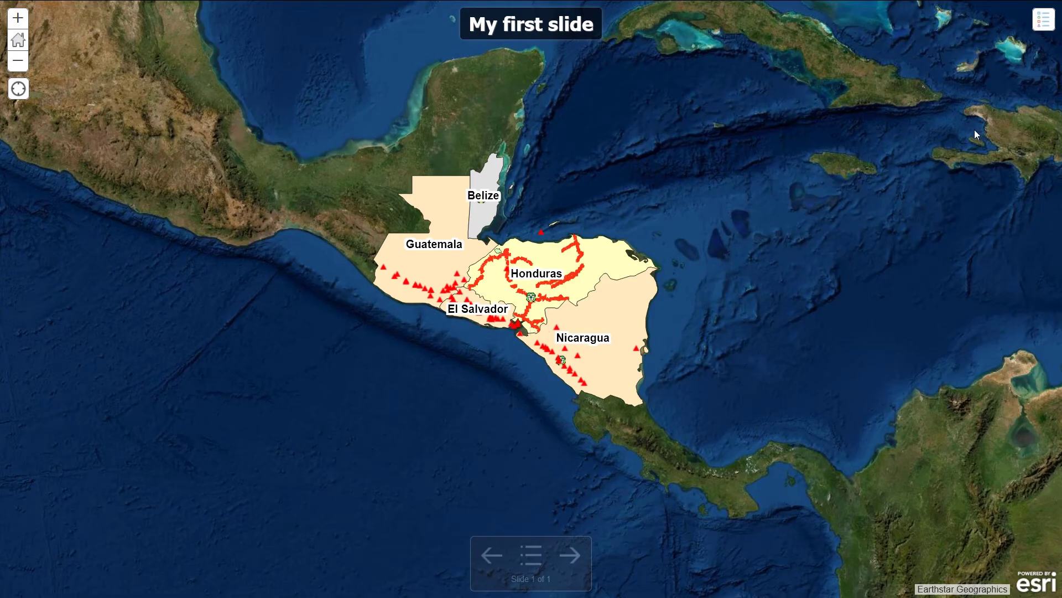
click(1045, 27)
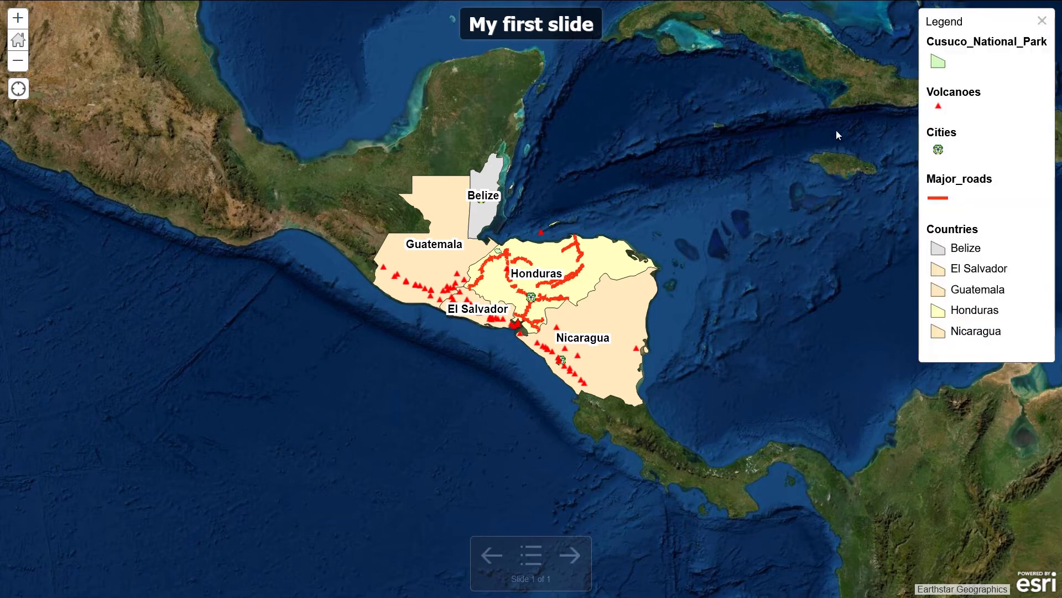